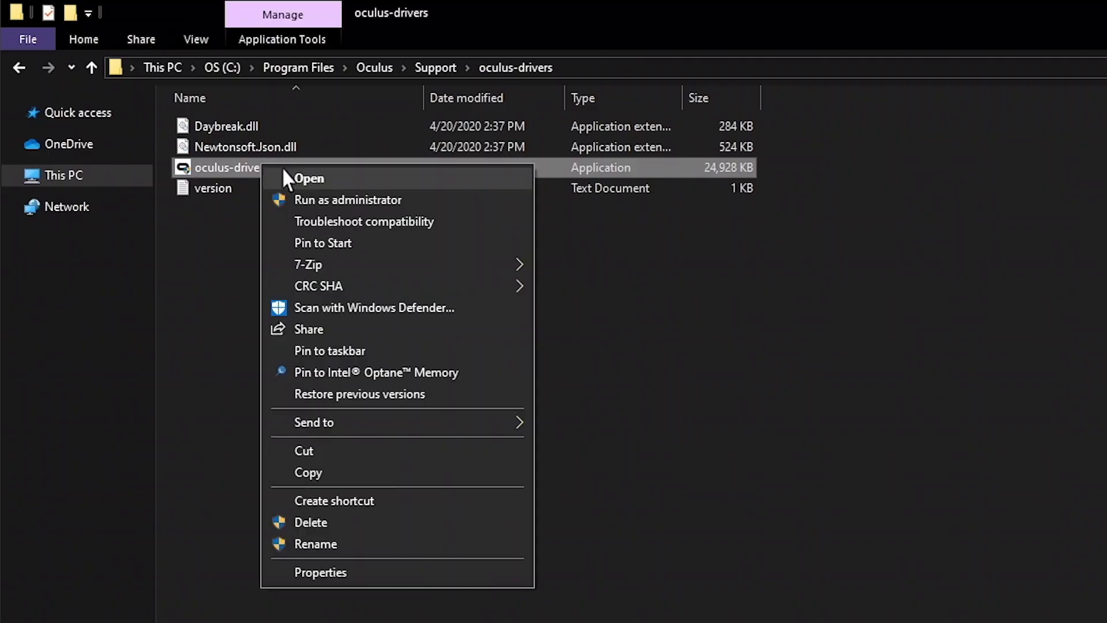
Run the oculus-driver installer, confirm the Rift S shows Connected, and close the Oculus app
click(333, 178)
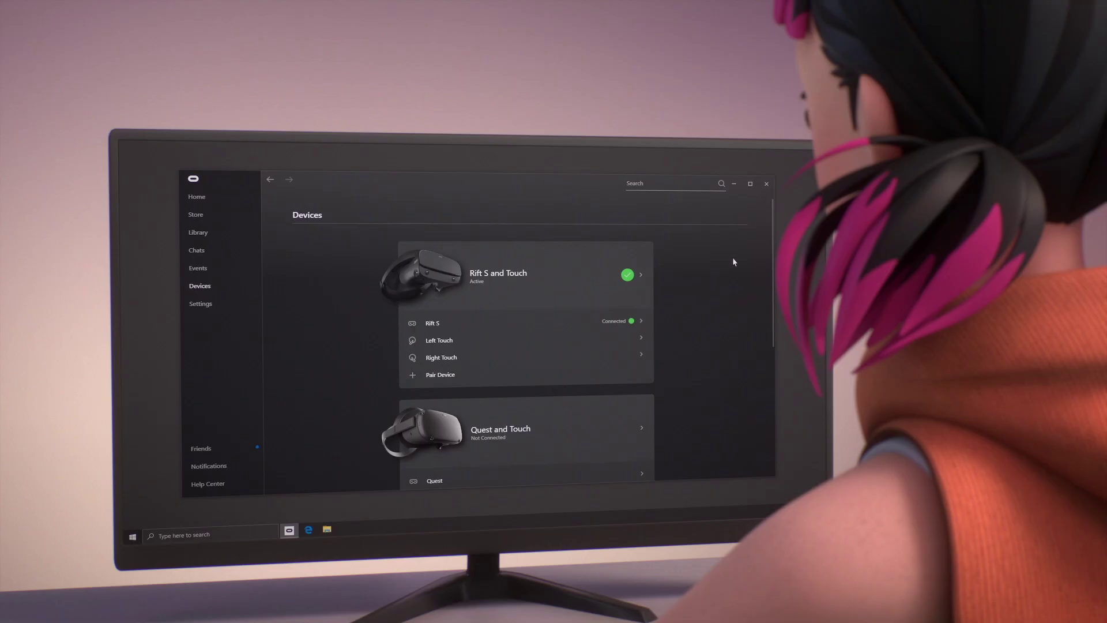
click(767, 185)
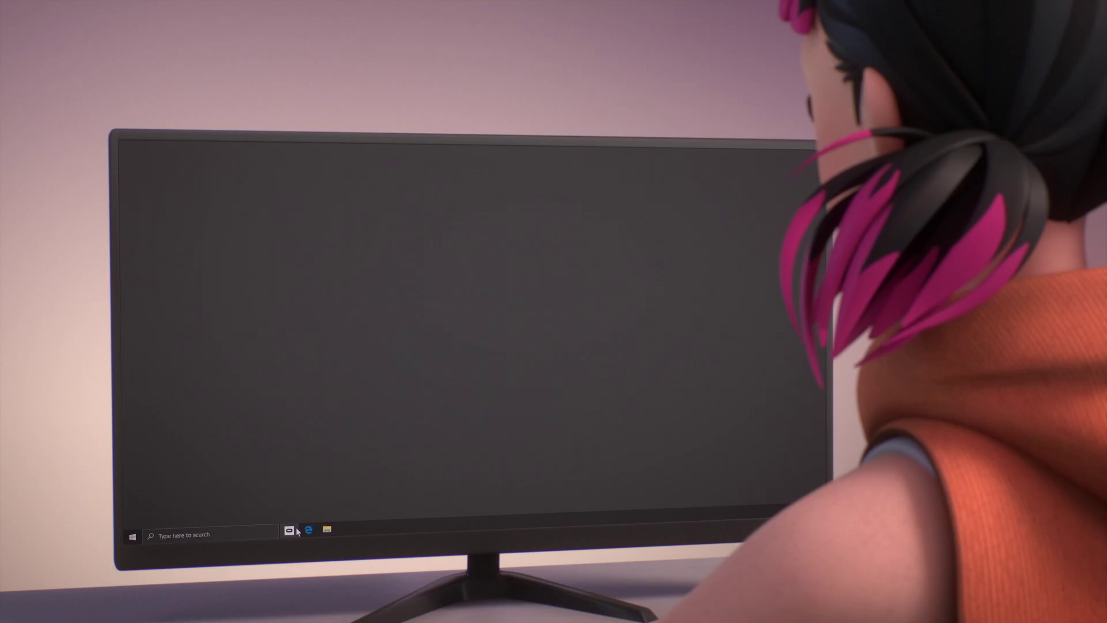